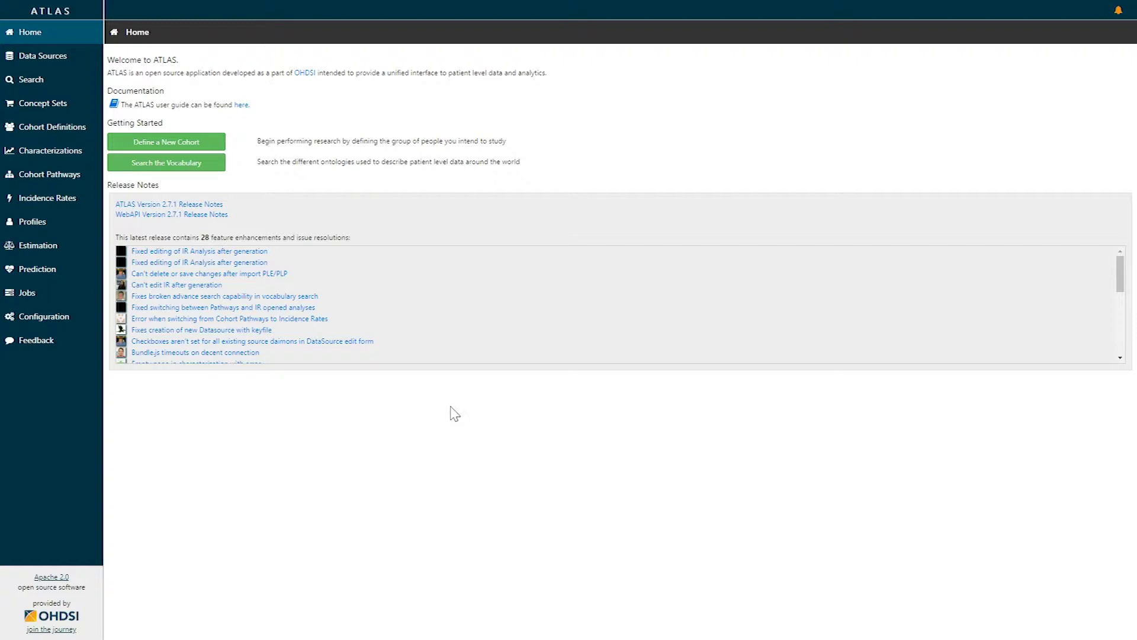
Step: Load a patient's profile from Source 1 by Person Id, showing a 55-year-old female's 676 events
click(55, 227)
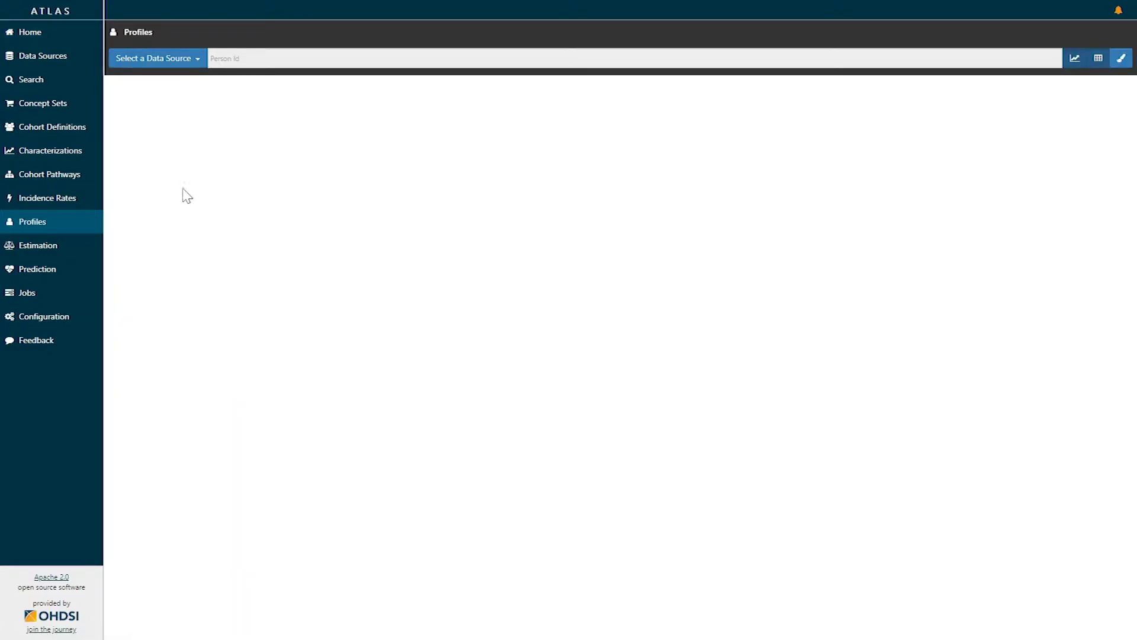
click(190, 66)
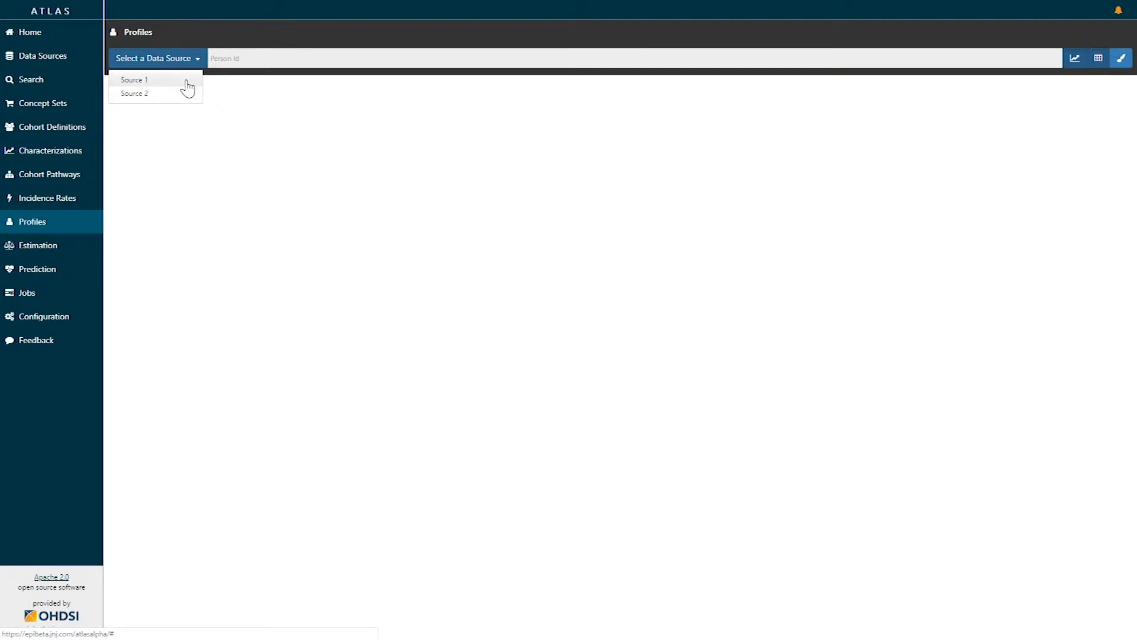
click(187, 81)
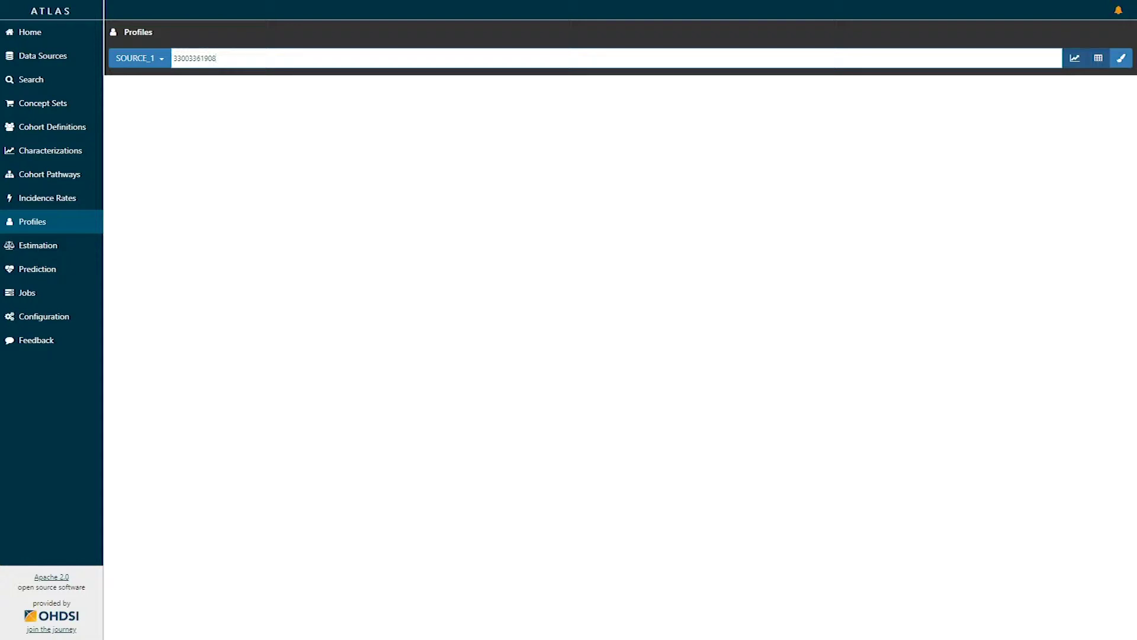
key(Return)
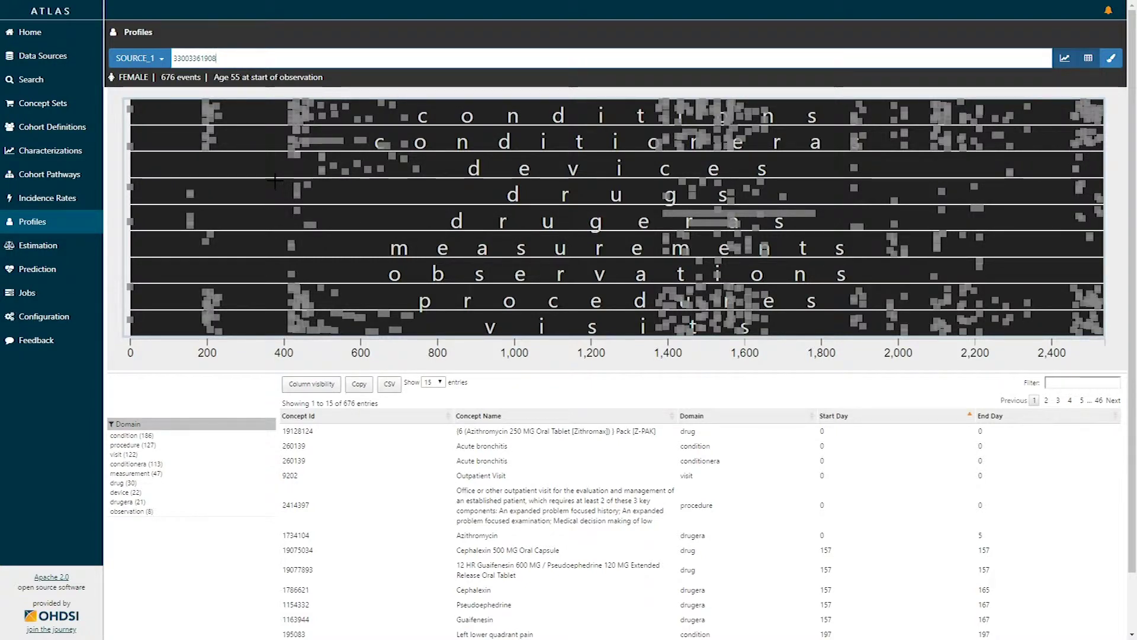
mouse_move(209, 111)
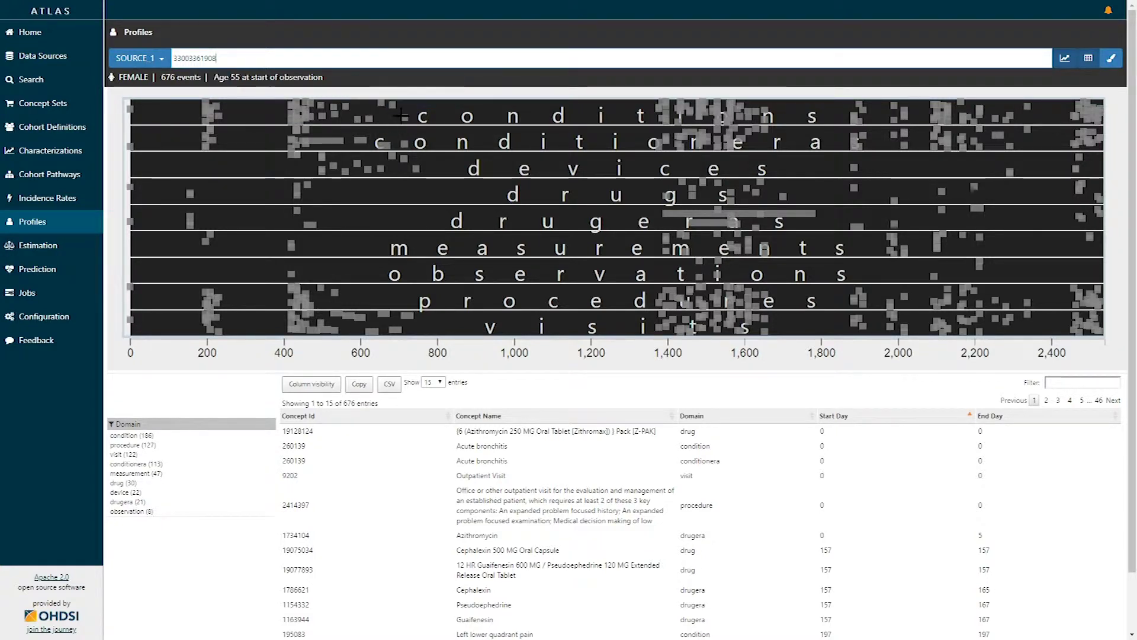
mouse_move(401, 117)
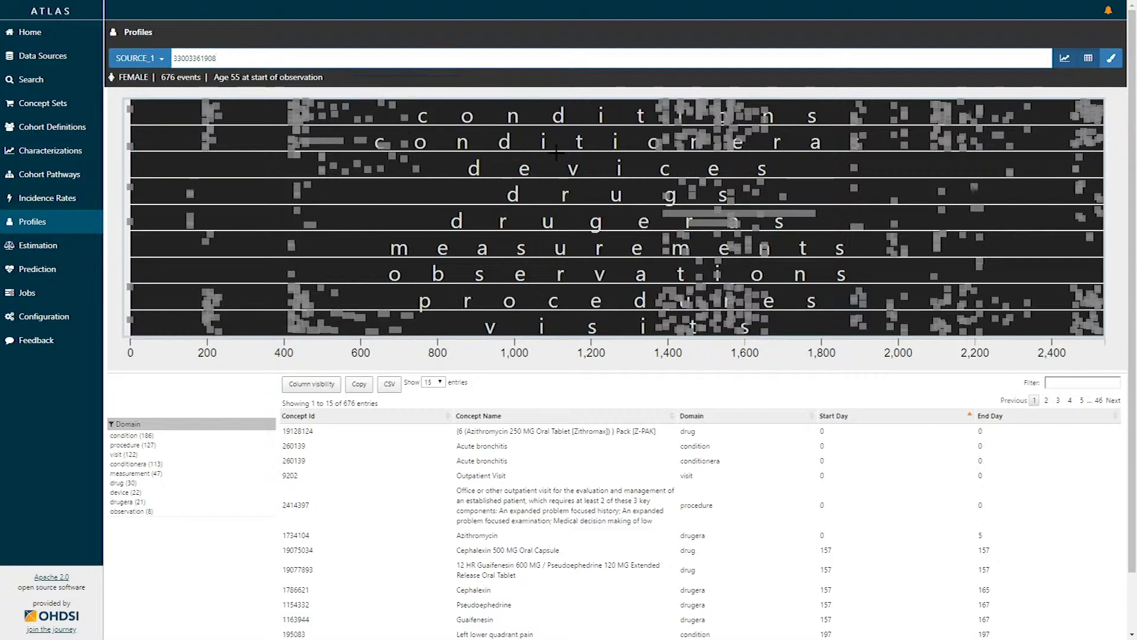
mouse_move(696, 219)
drag(653, 189, 686, 193)
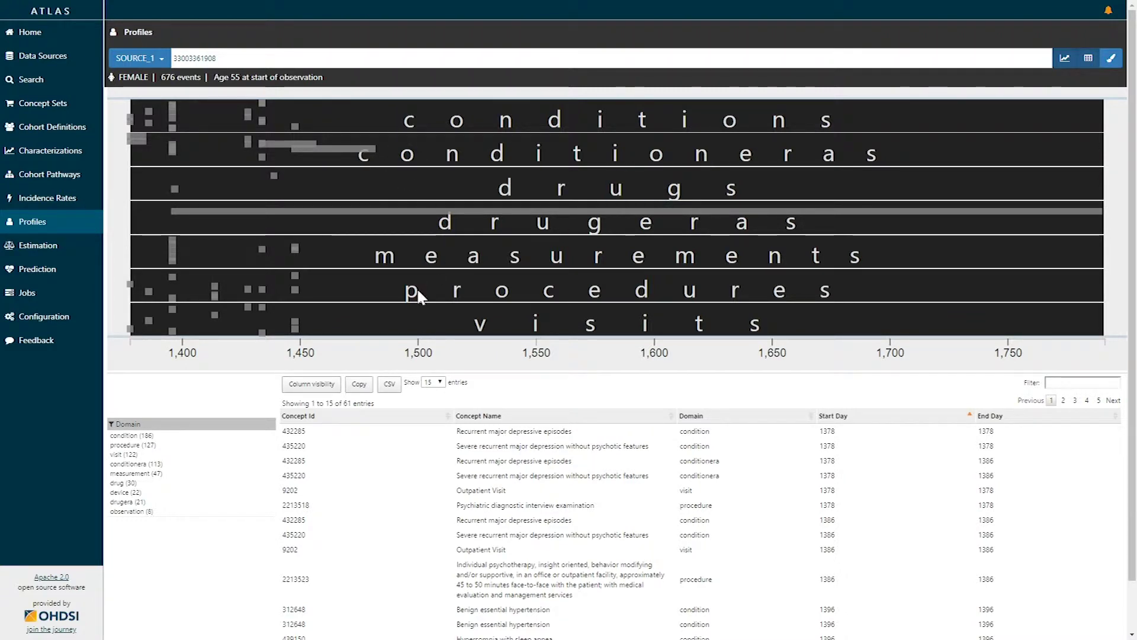
Step: Show only the 186 condition events and reset the timeline to the full 0–2,400-day range
click(165, 437)
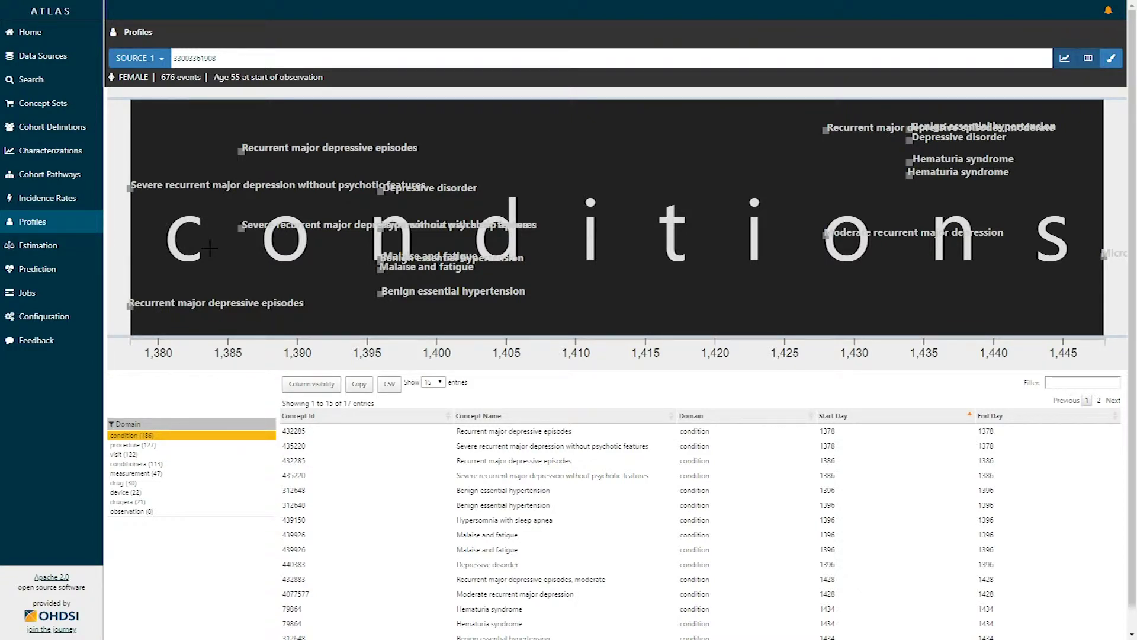
click(331, 263)
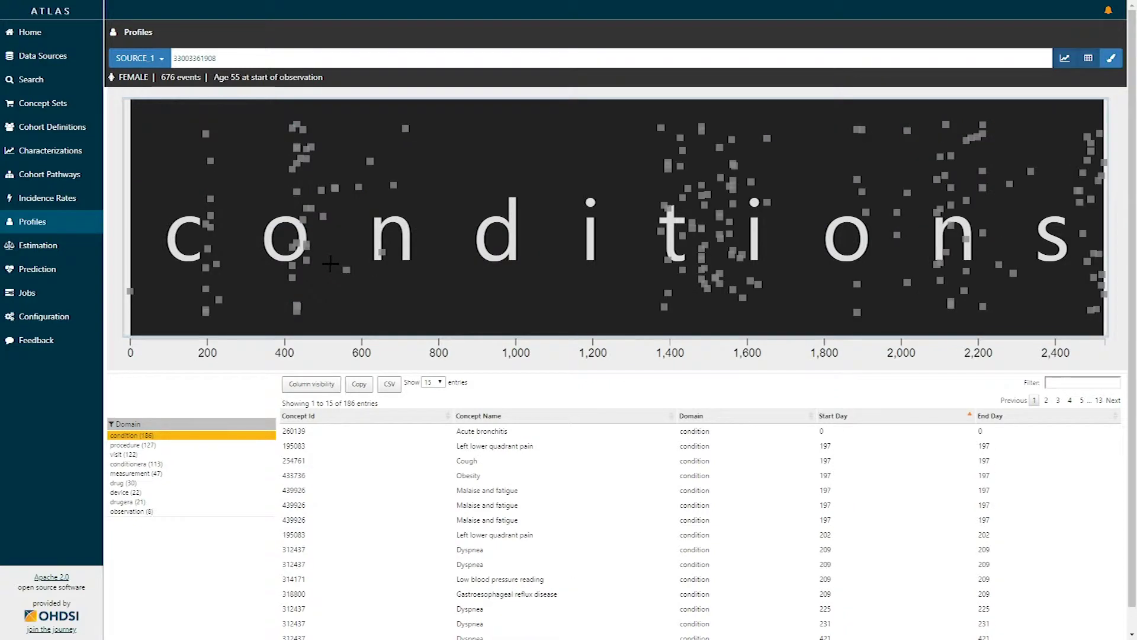
Step: Deselect the condition facet so the table lists all 676 events across every domain
click(160, 437)
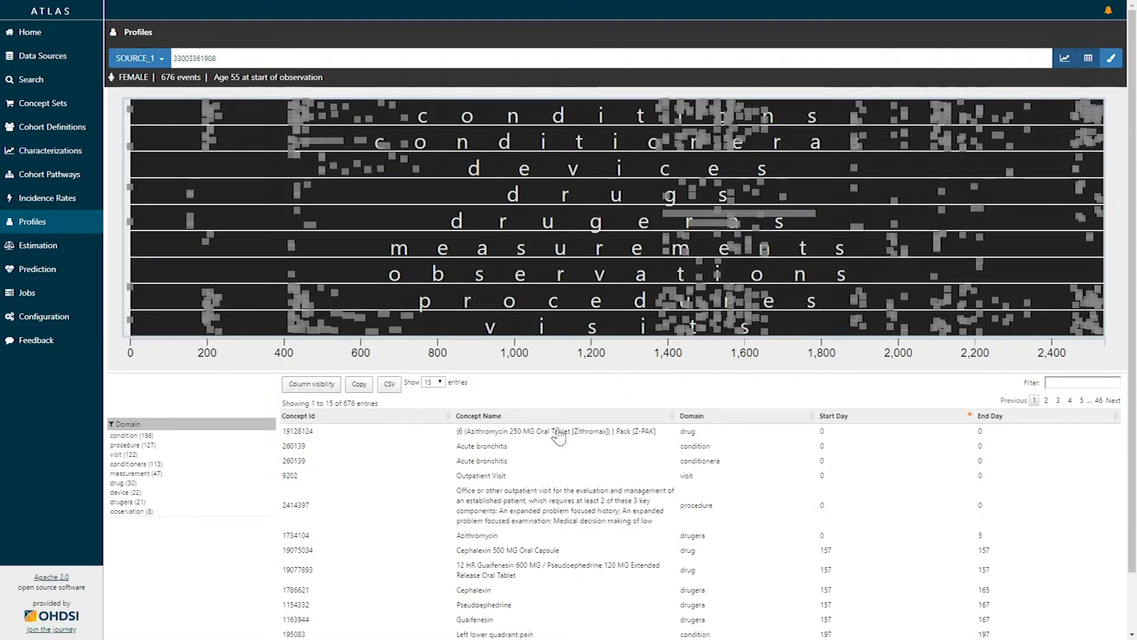
scroll(385, 358, down, 1)
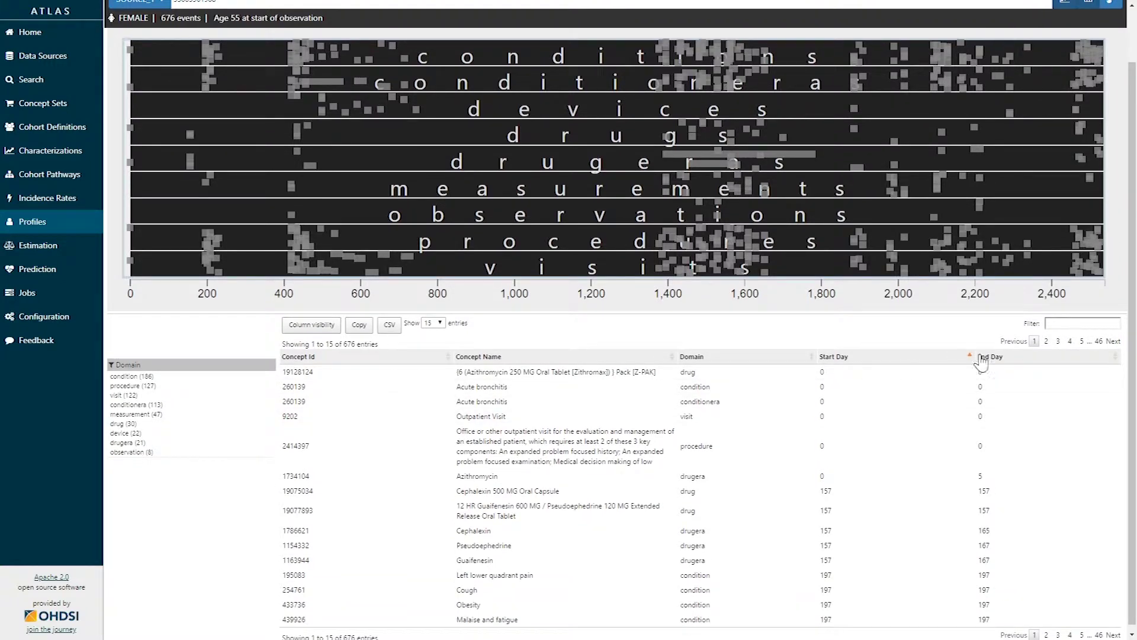
Step: Filter the event table by 'lisinopr' to list the 3 Lisinopril entries
click(1060, 322)
text(lisin)
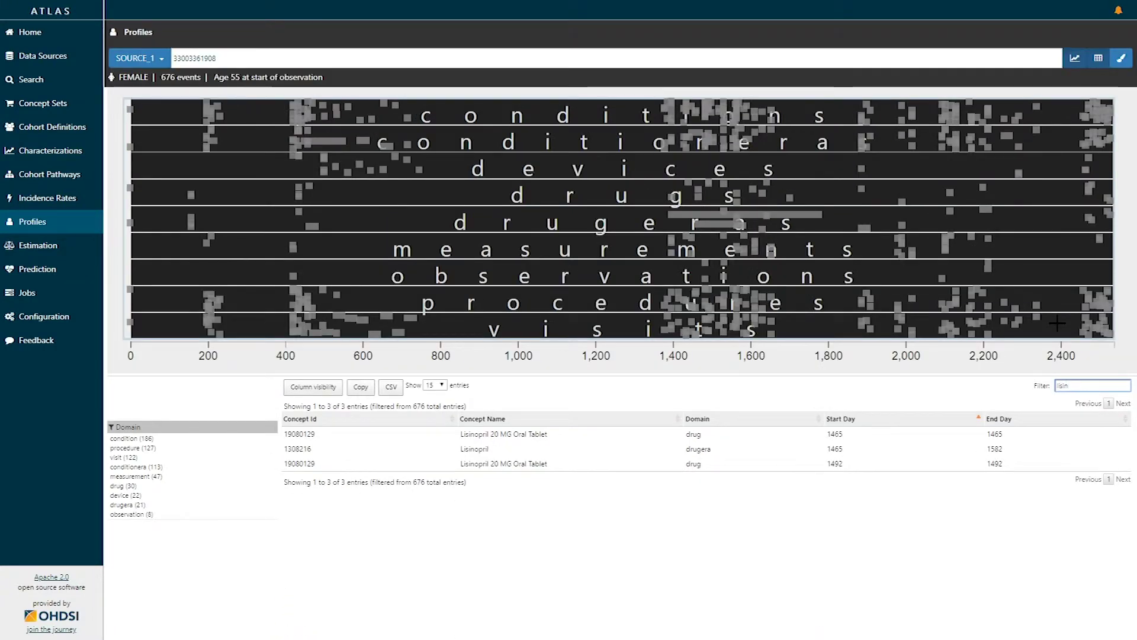
text(opril)
Step: Clear the Lisinopril text filter and zoom the timeline to roughly days 1,380–1,790
double_click(1054, 389)
key(BackSpace)
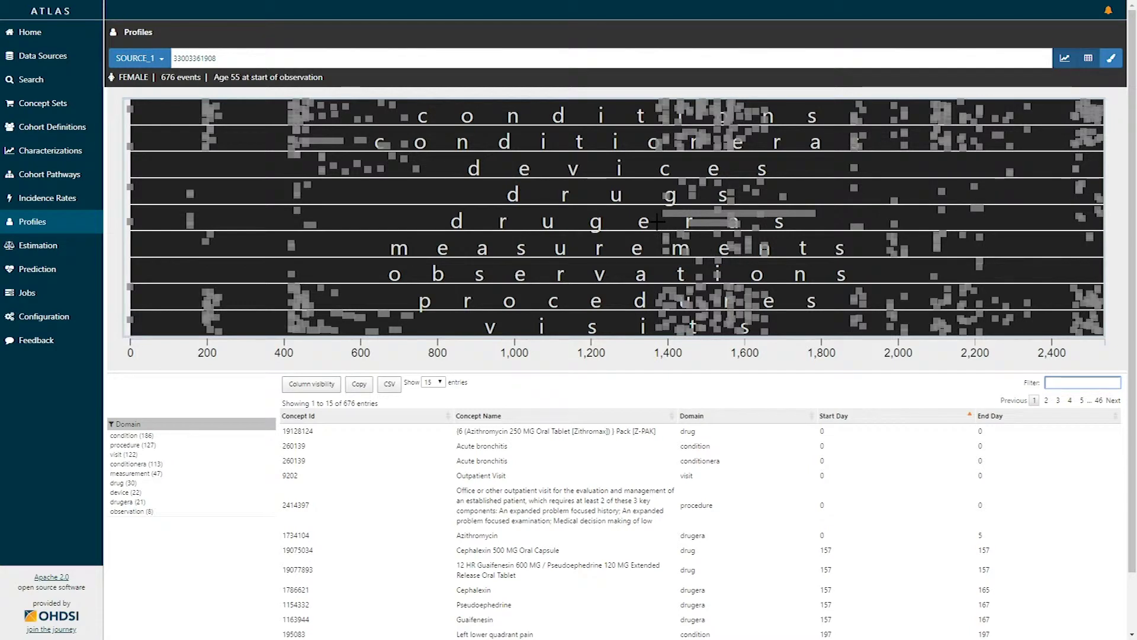
drag(657, 222, 750, 237)
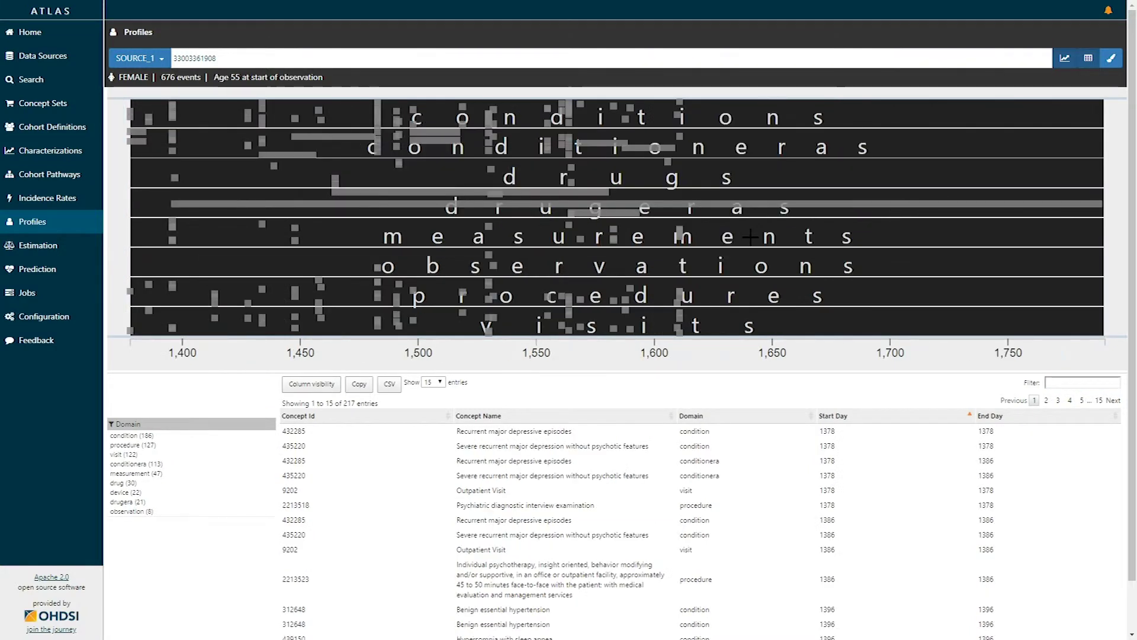
Step: Review only the 21 drug era events over the full range, then clear the drugera filter
click(187, 502)
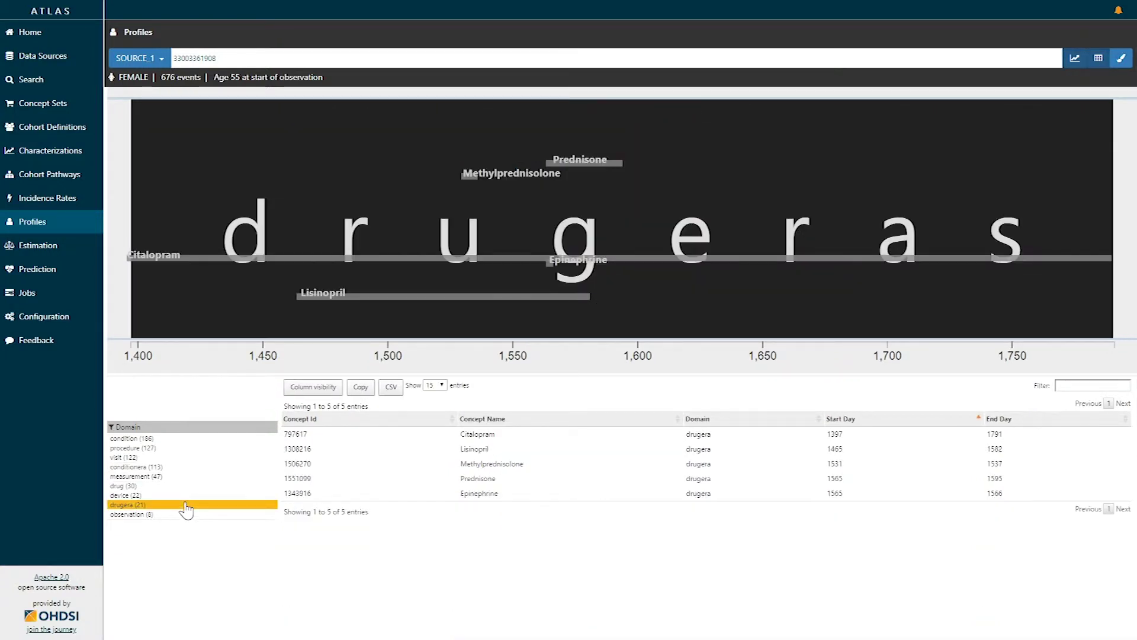
click(316, 324)
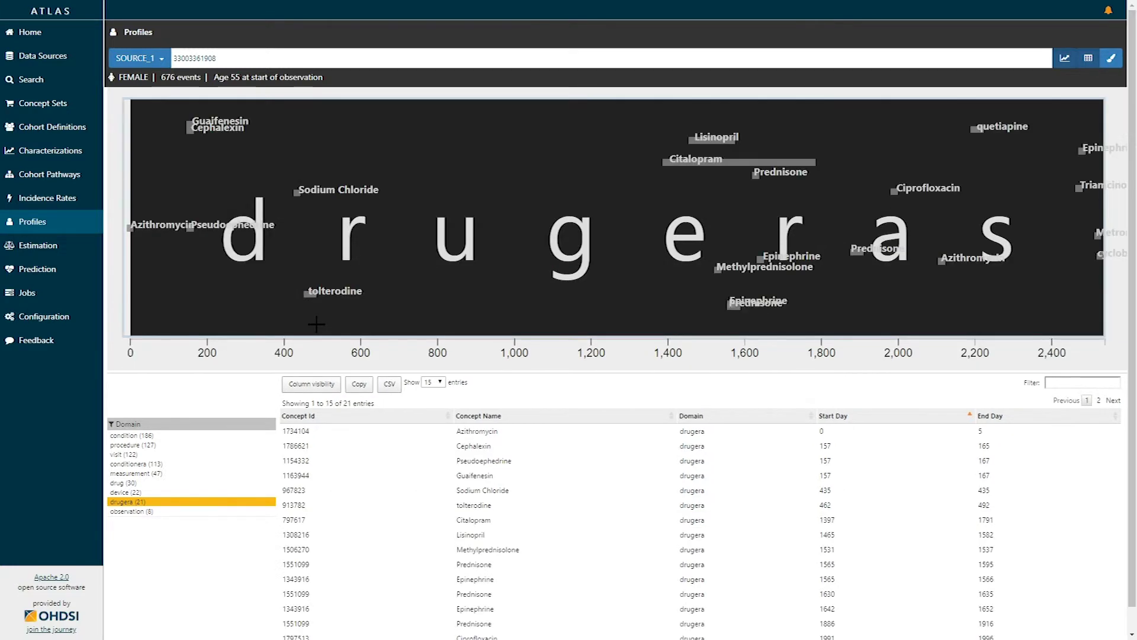
click(535, 252)
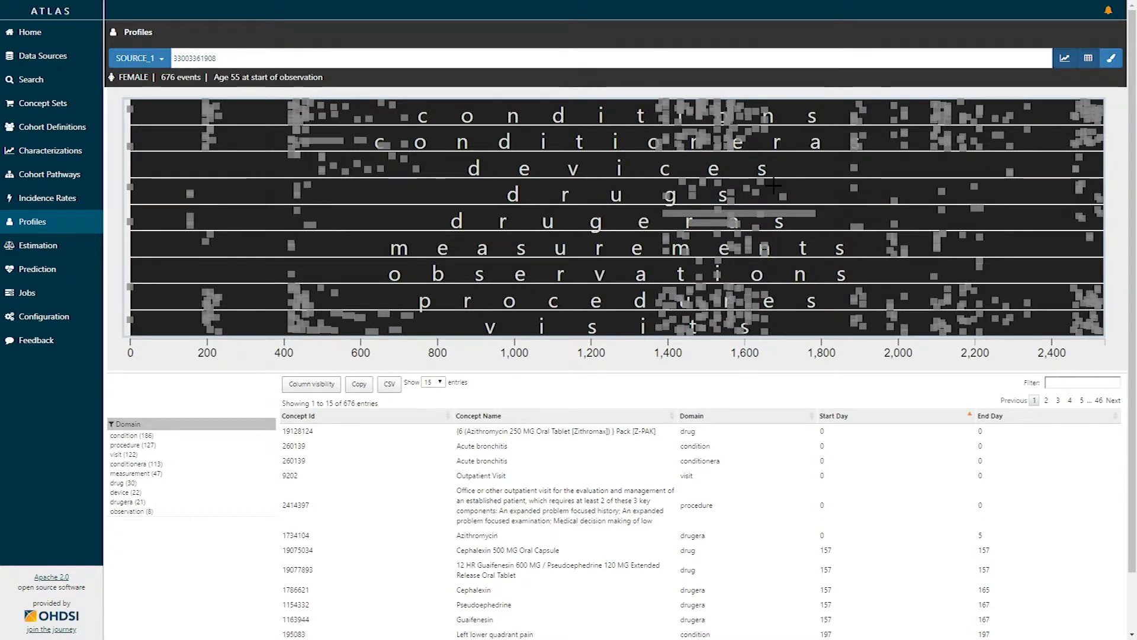
click(1111, 59)
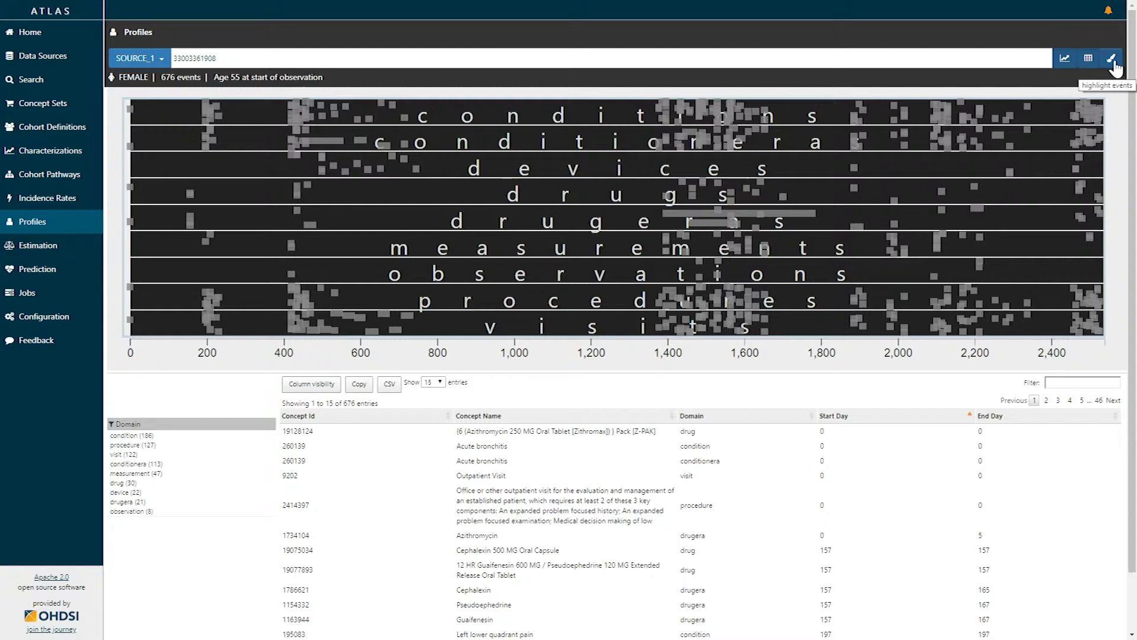
Step: Highlight the Lisinopril concepts, including Lisinopril 20 MG Oral Tablet, in green
click(1113, 63)
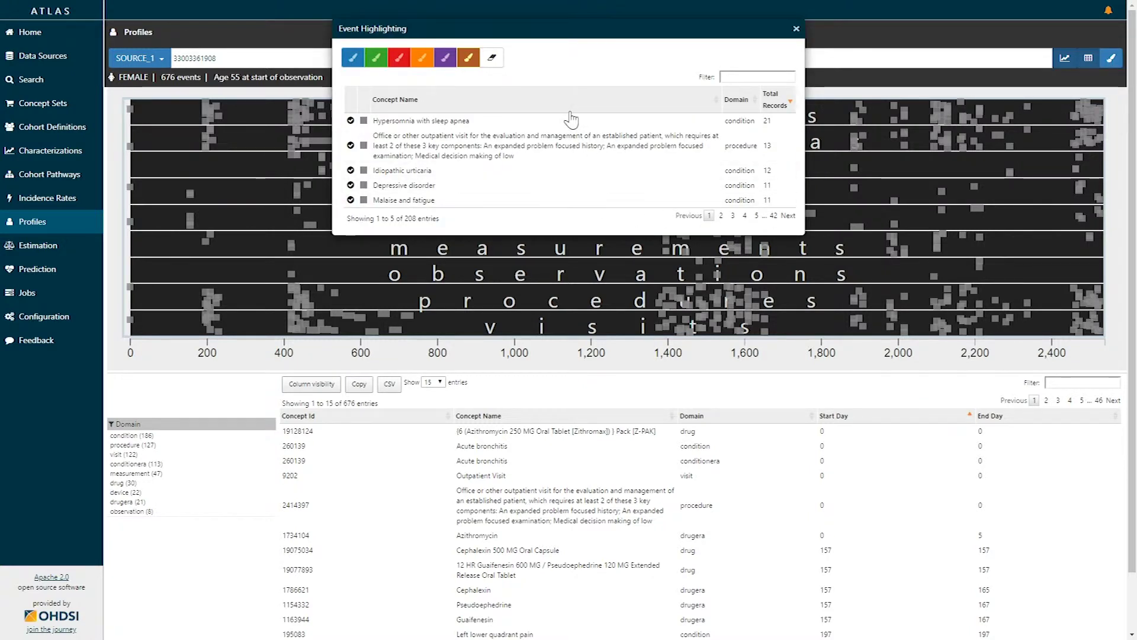
click(757, 77)
text(lisino)
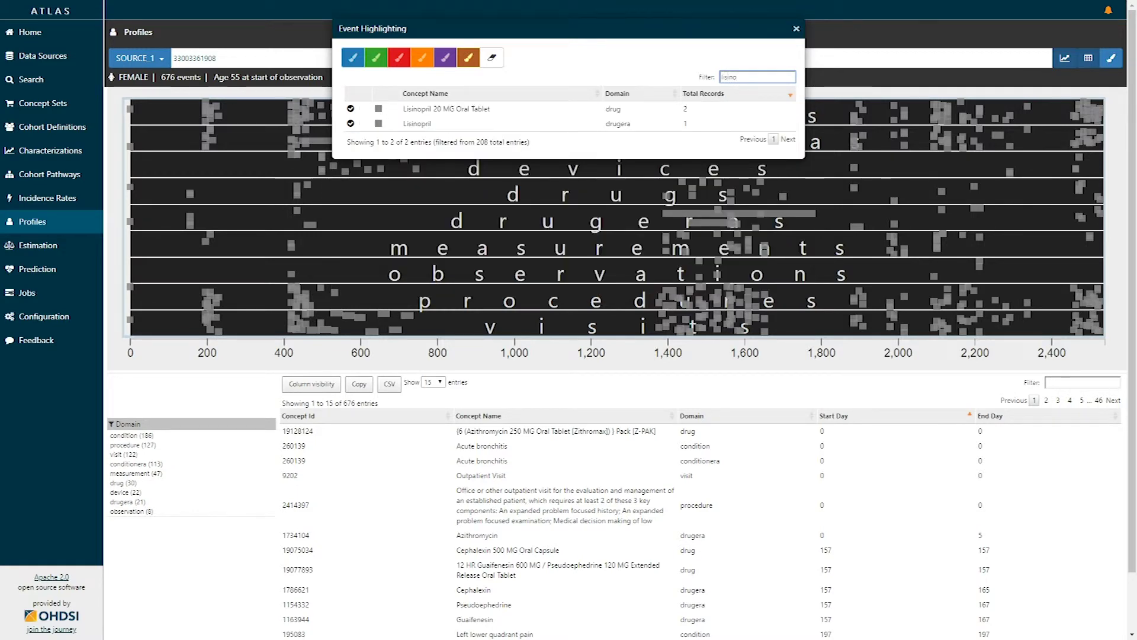
double_click(729, 77)
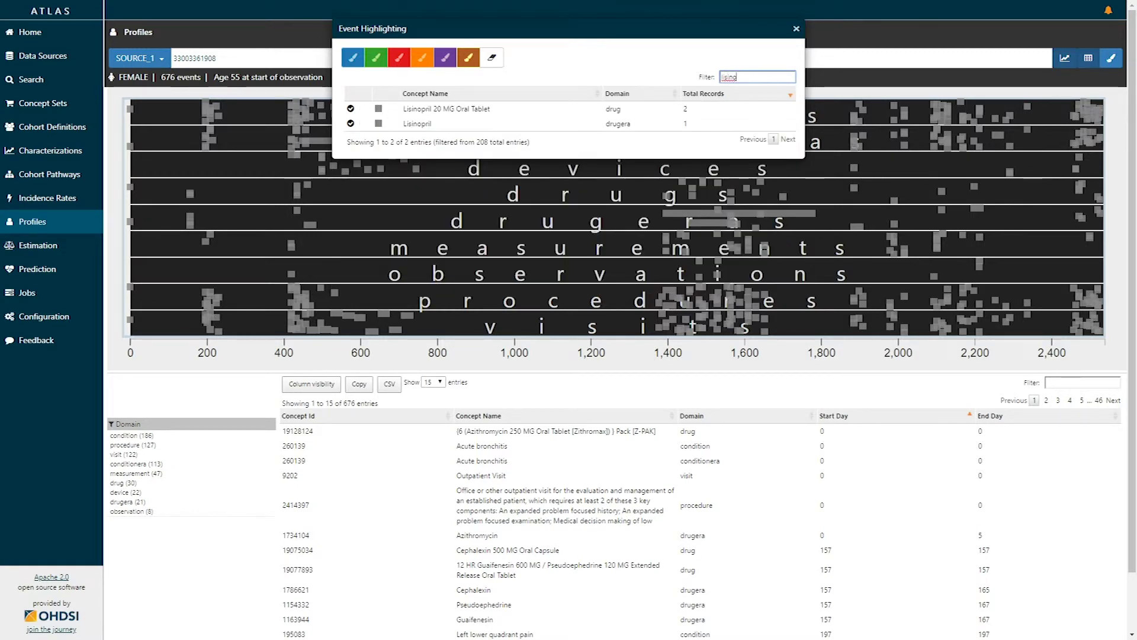
click(380, 124)
click(379, 109)
click(377, 64)
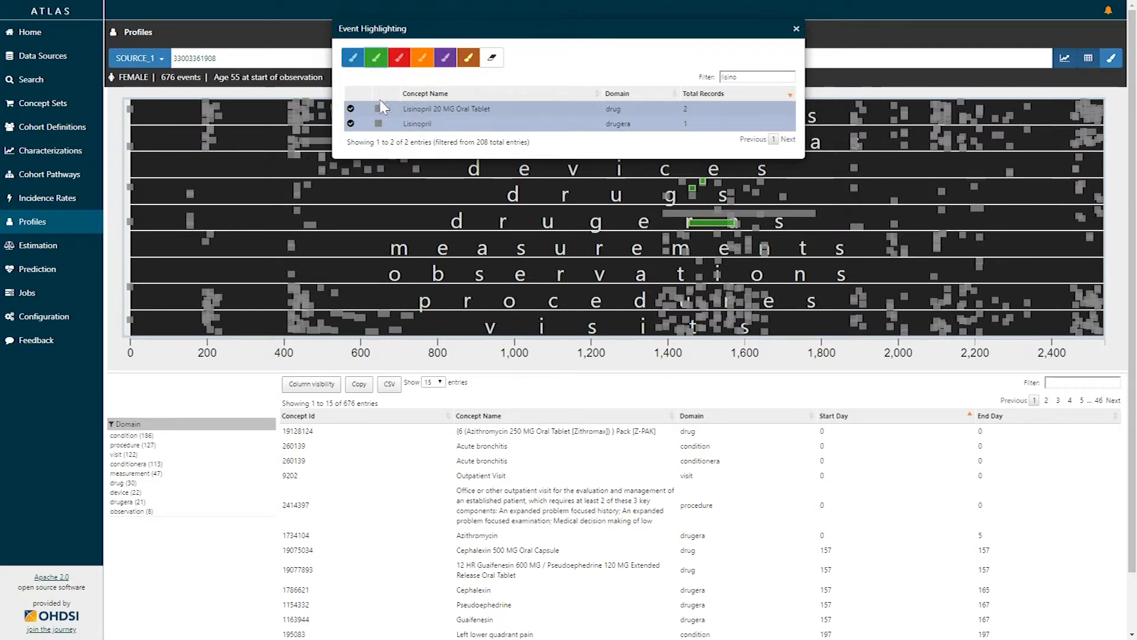
Step: Highlight Essential hypertension and Benign essential hypertension events in blue
click(651, 123)
click(676, 108)
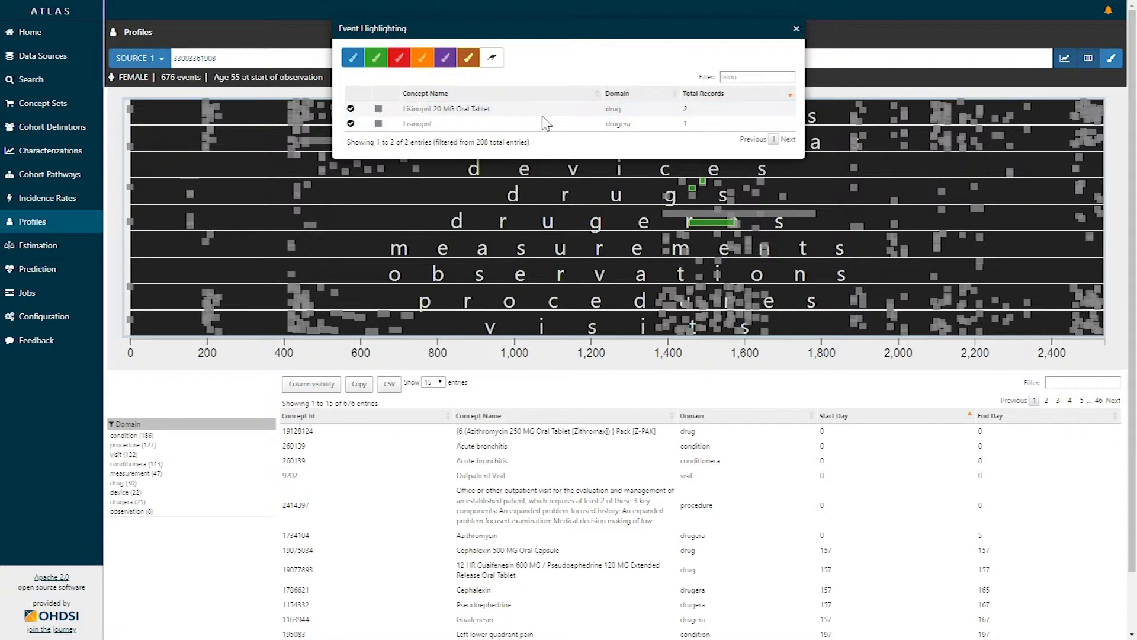
double_click(728, 77)
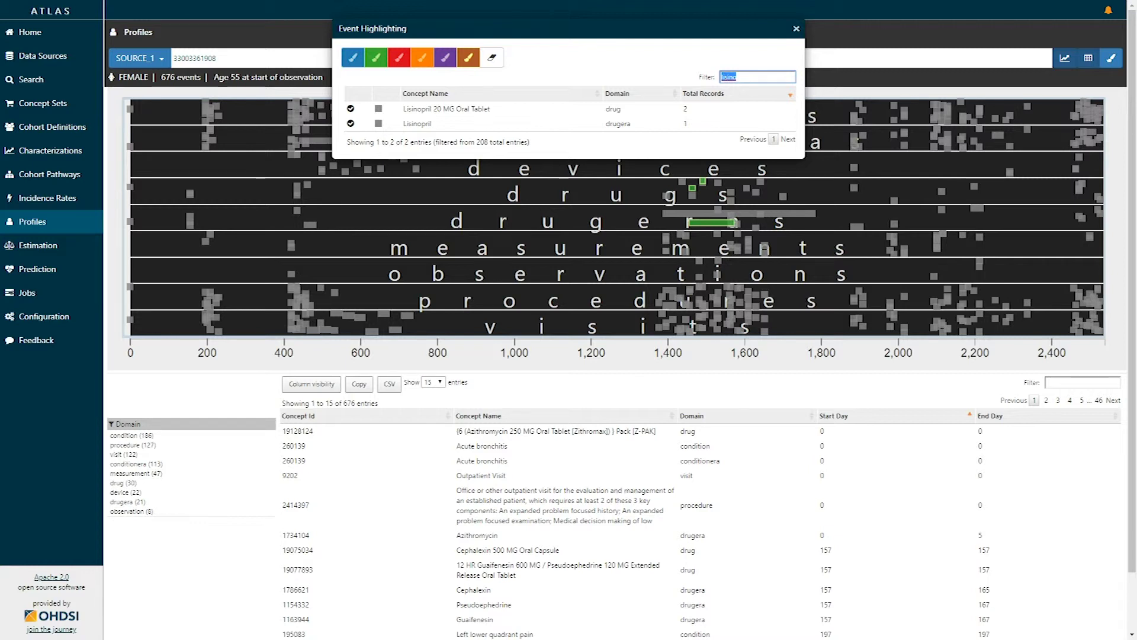
text(hypertens)
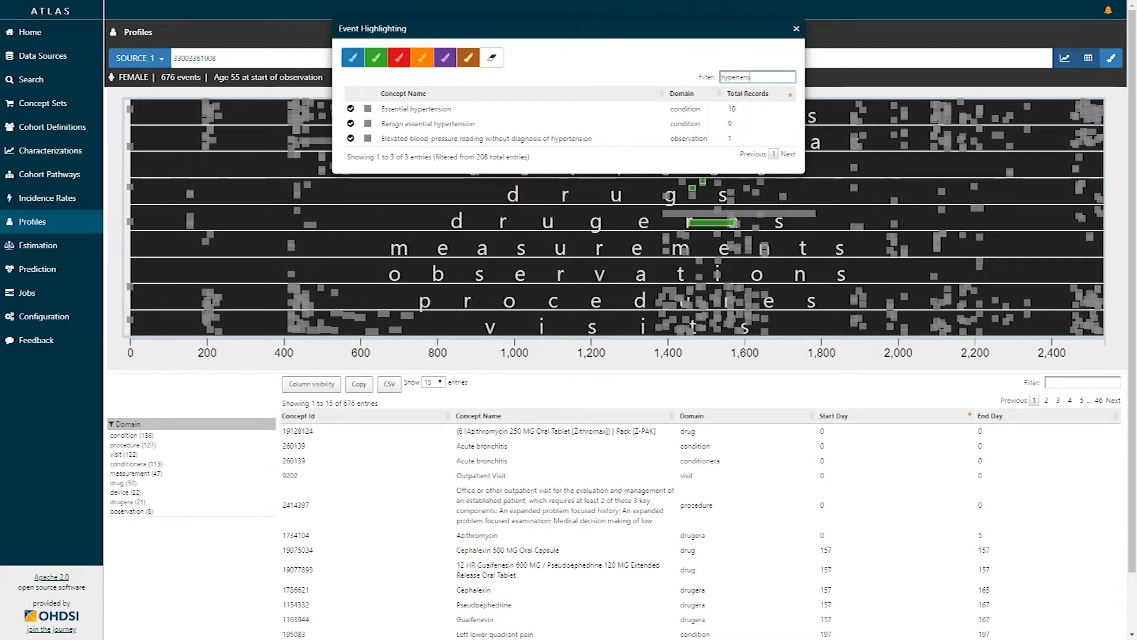
text(ion)
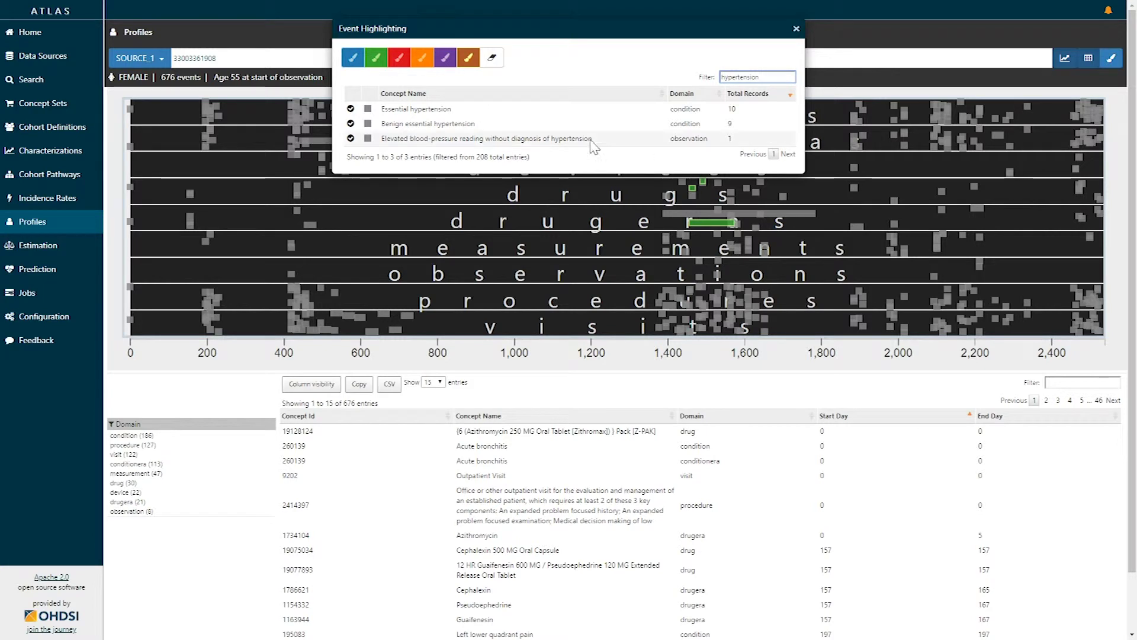
click(586, 109)
click(587, 123)
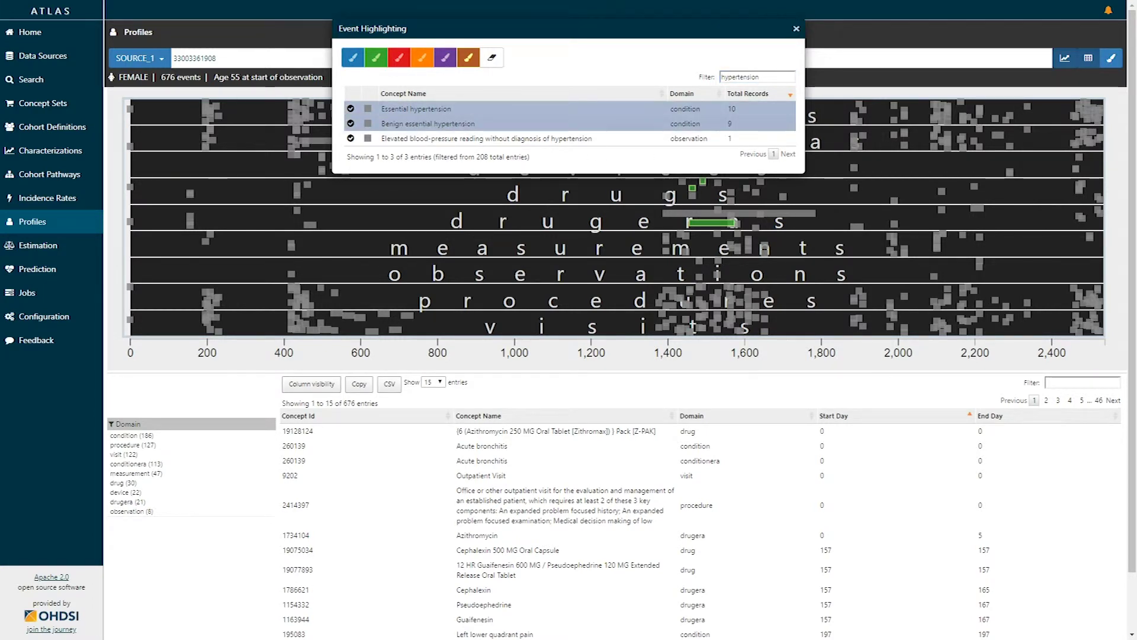
click(352, 58)
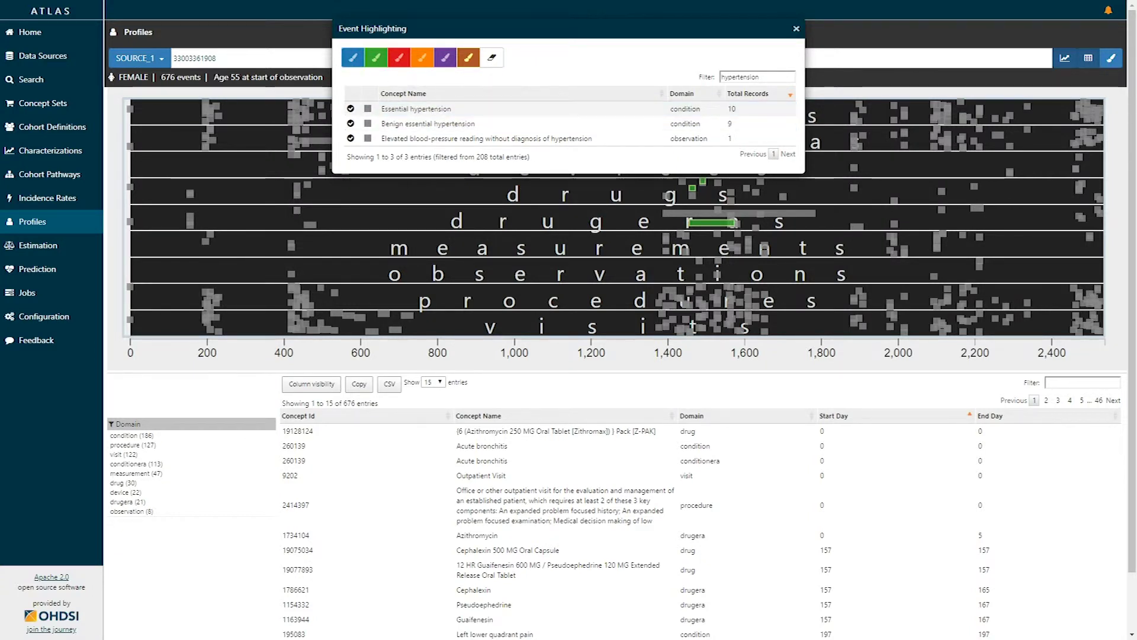
Step: Highlight the Angioedema events in red and close the Event Highlighting window
double_click(740, 77)
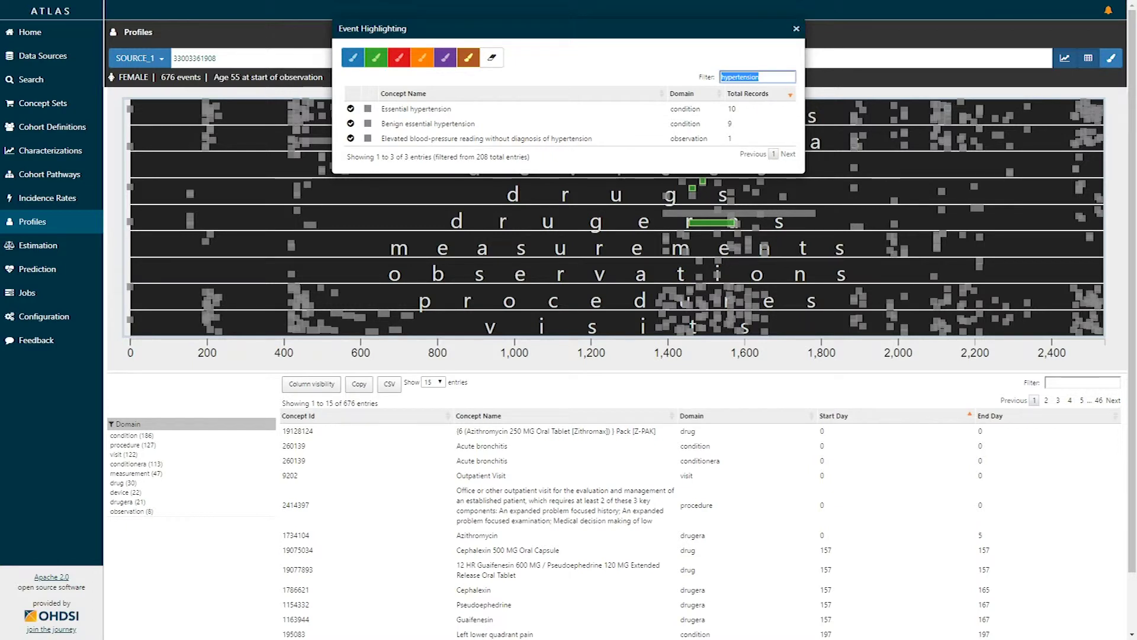
text(angio)
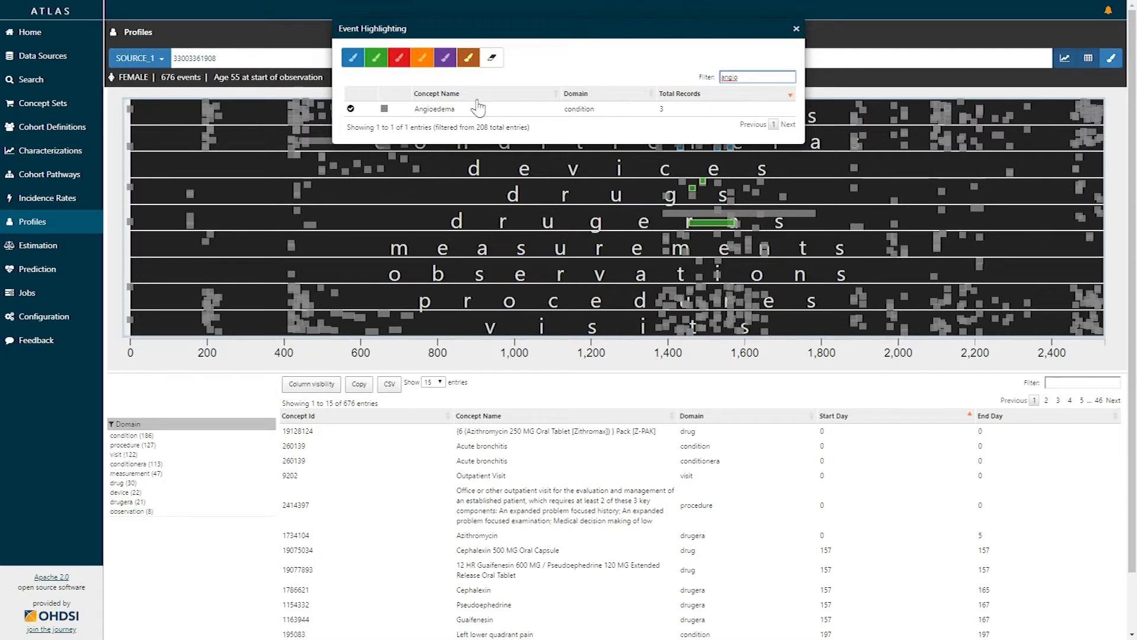
click(447, 109)
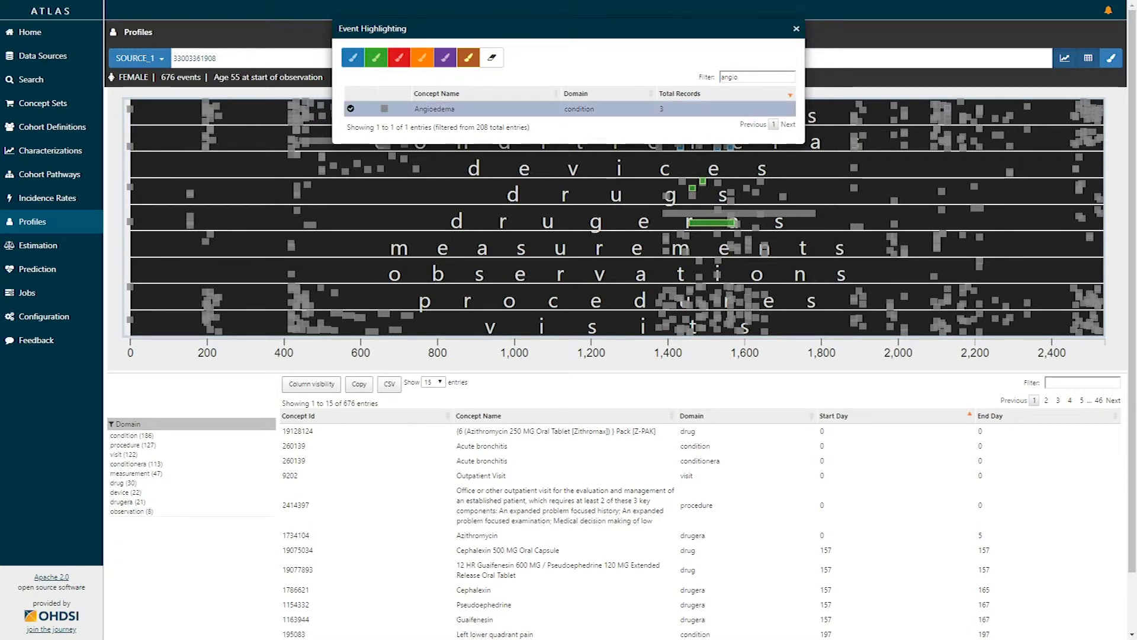
click(398, 62)
click(416, 112)
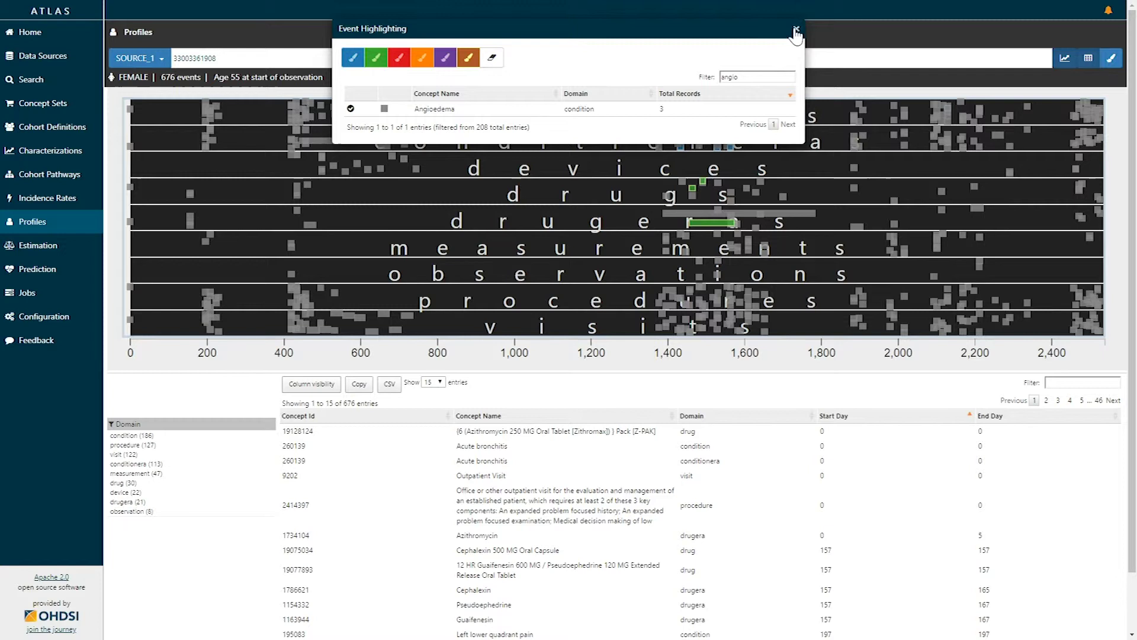
click(796, 30)
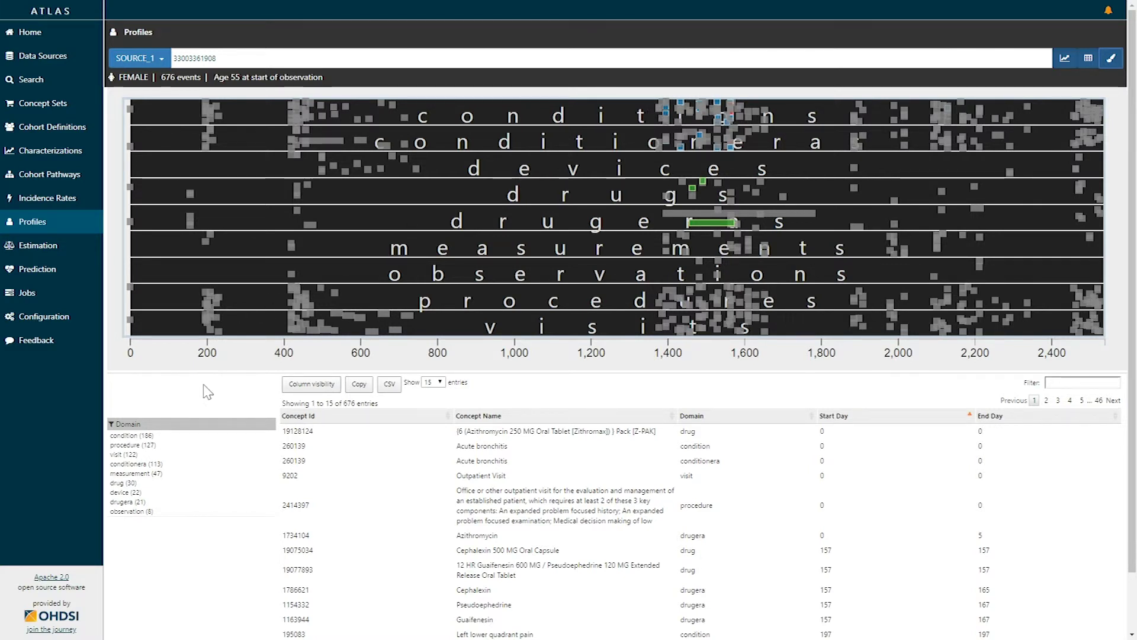
Step: Limit the timeline to the condition, drug and drugera domains
click(150, 436)
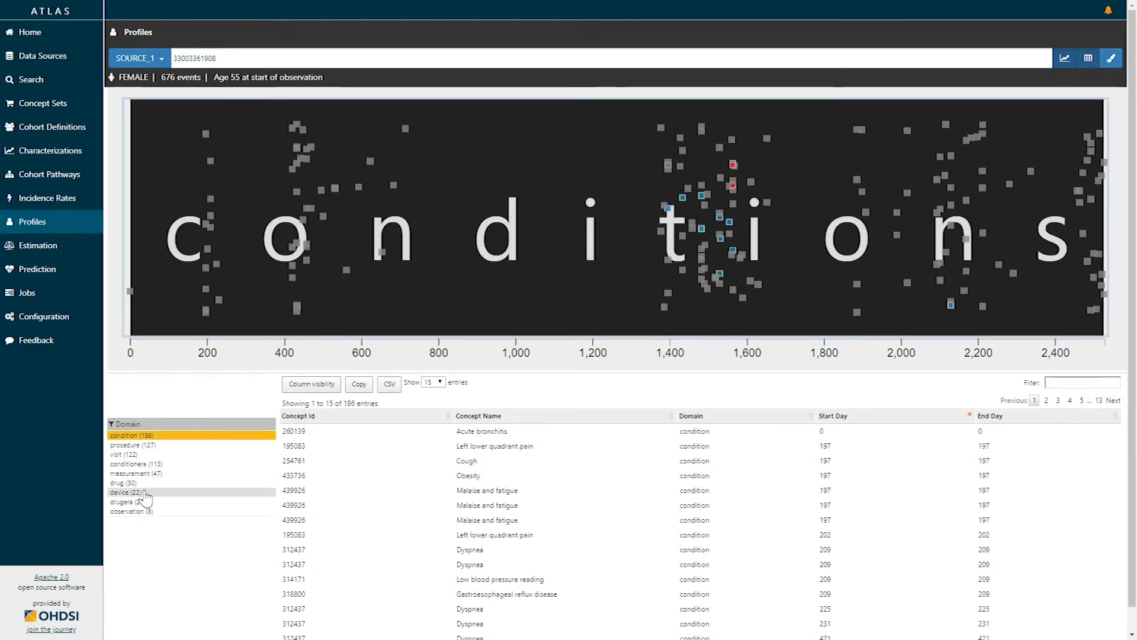
click(142, 492)
click(133, 483)
click(142, 492)
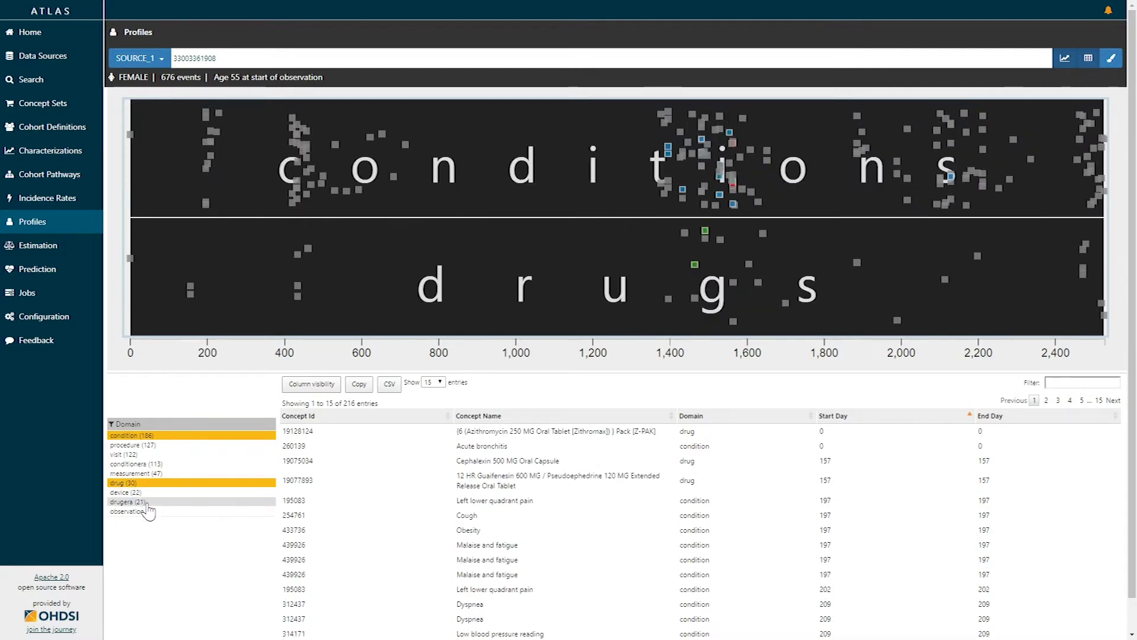
click(147, 503)
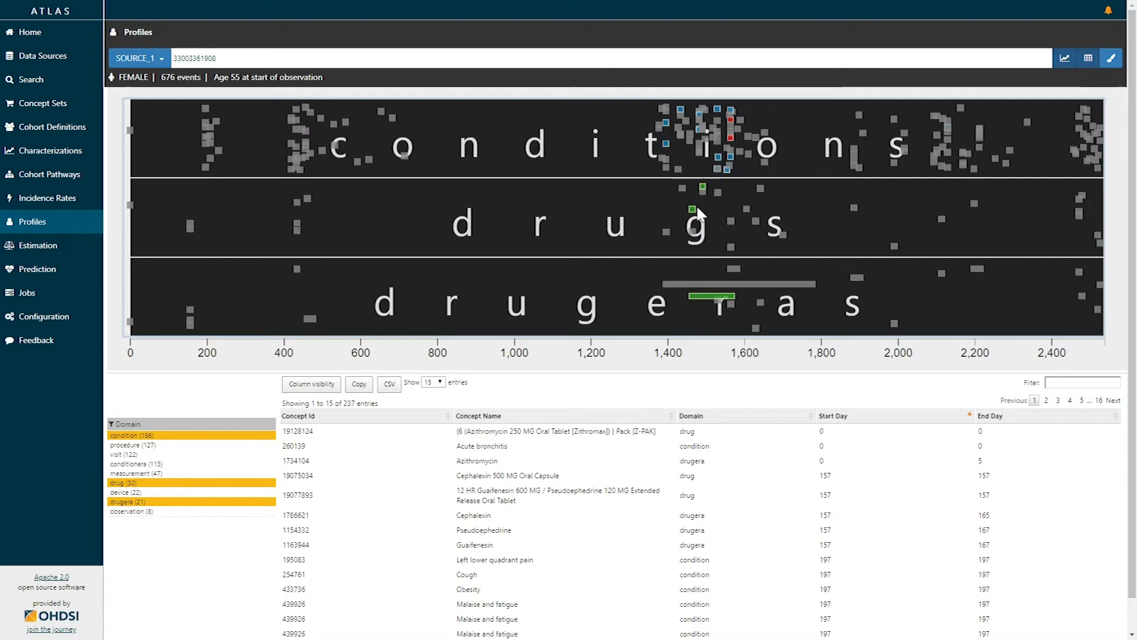
Step: Zoom the timeline in on days 1,555–1,595
mouse_move(695, 209)
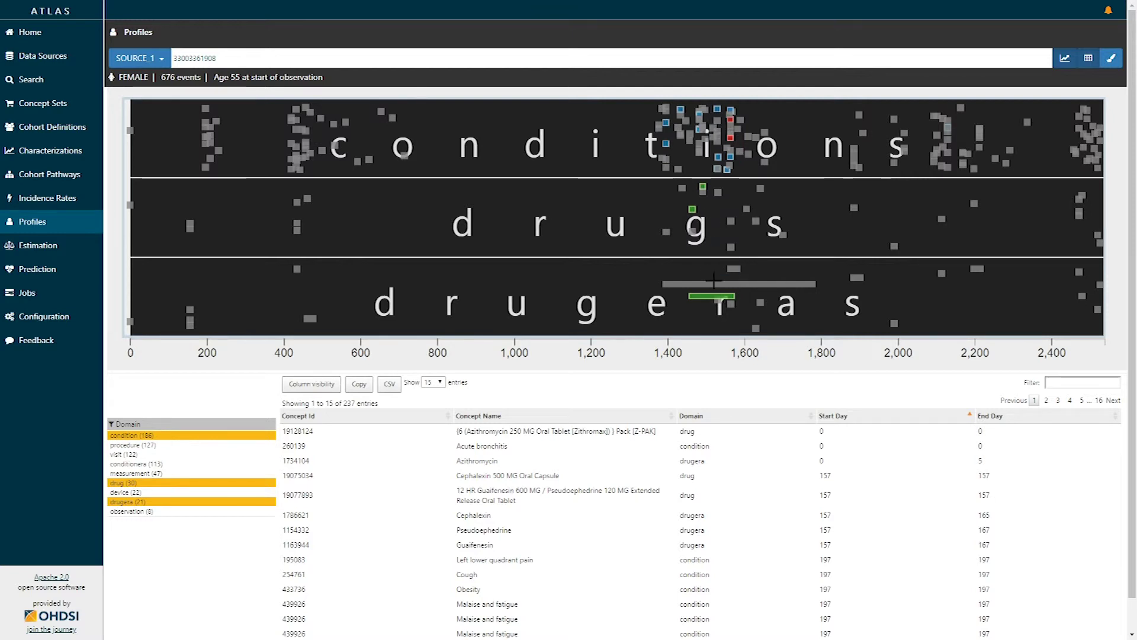
mouse_move(730, 138)
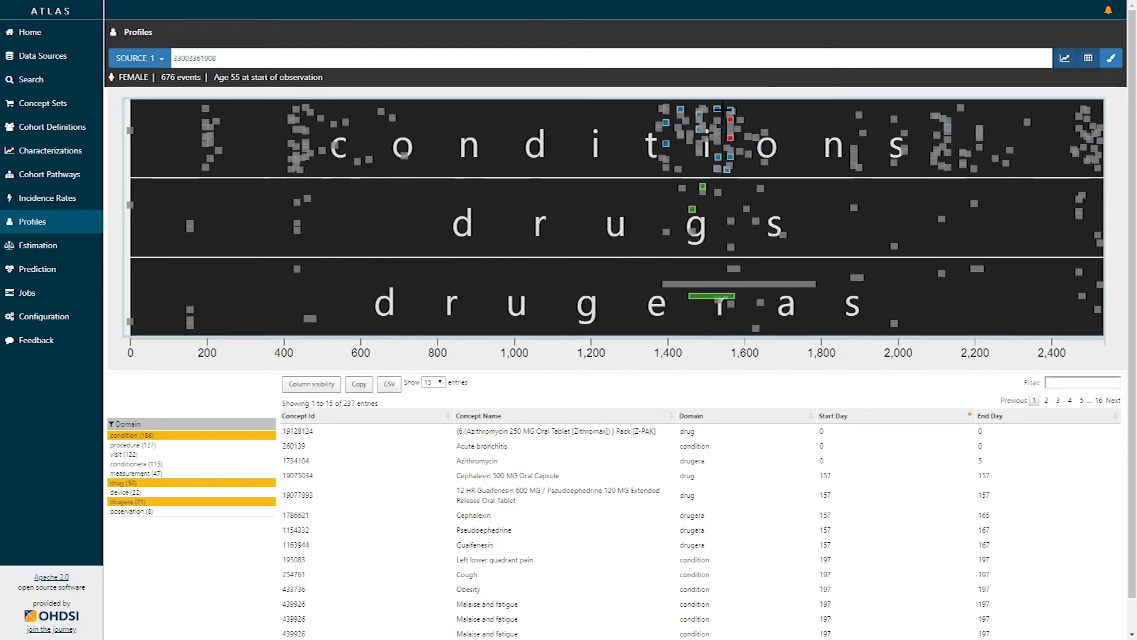
mouse_move(719, 111)
drag(729, 131, 744, 131)
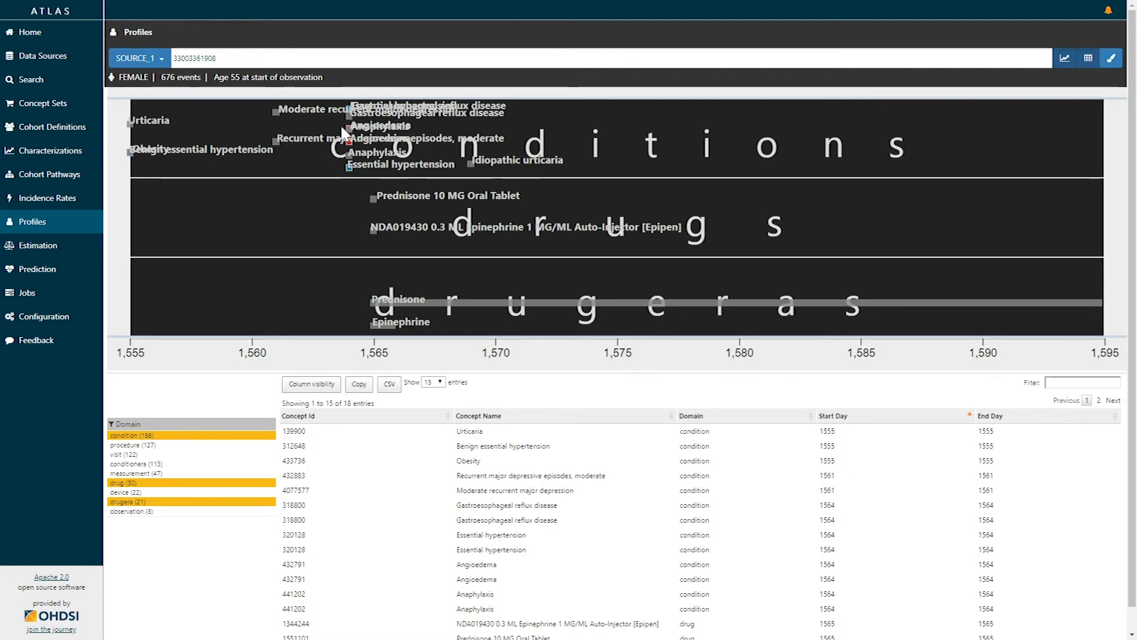
Step: Zoom back out to the full 0–2,400-day range, listing 237 condition, drug and drug era entries
mouse_move(348, 157)
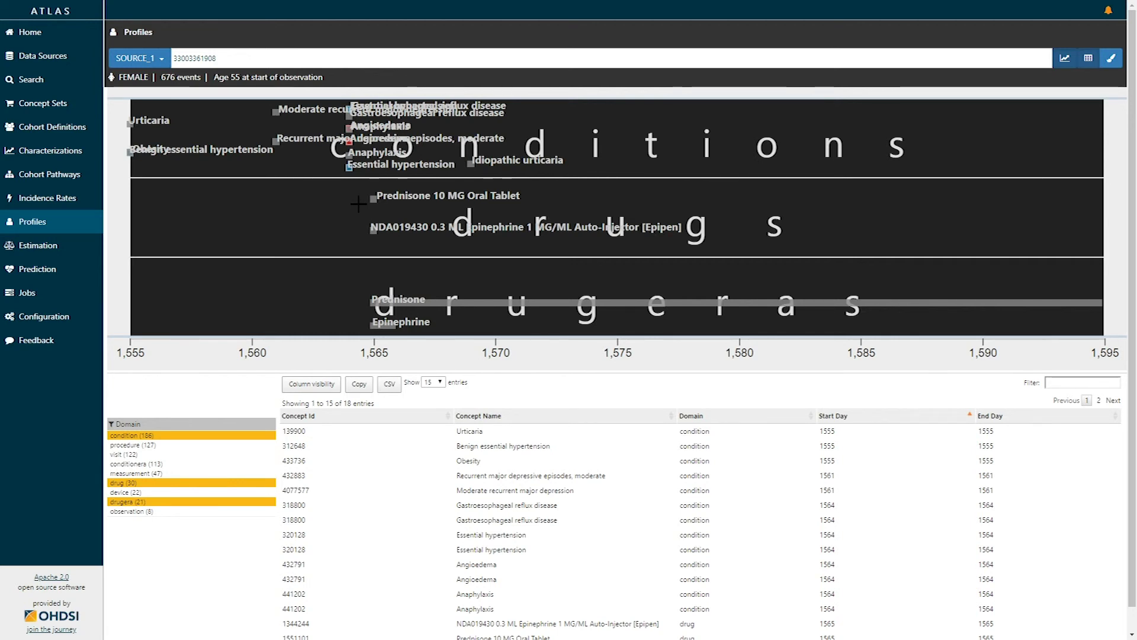
click(358, 204)
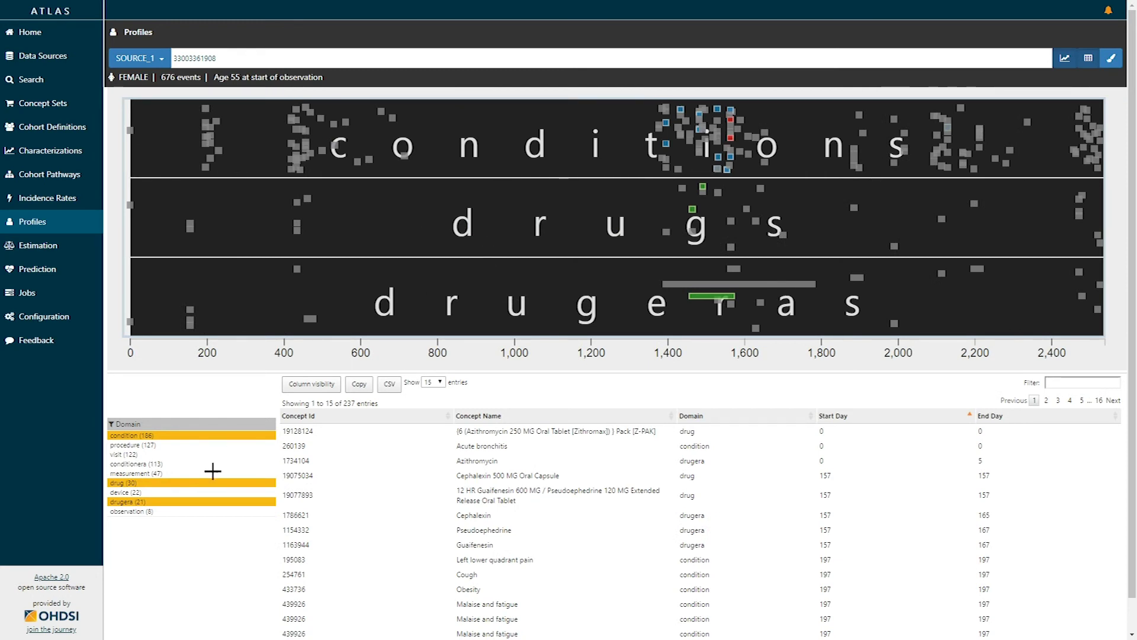
Step: Deselect the drugera, drug and condition facets so all nine domains and 676 events show
click(171, 502)
click(177, 483)
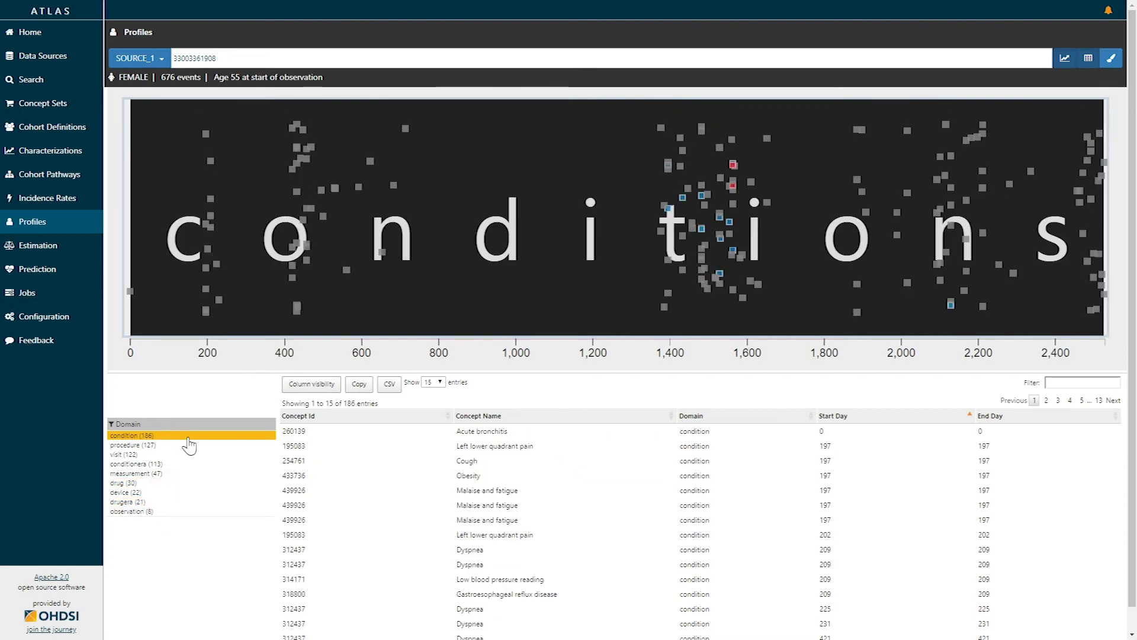
click(187, 435)
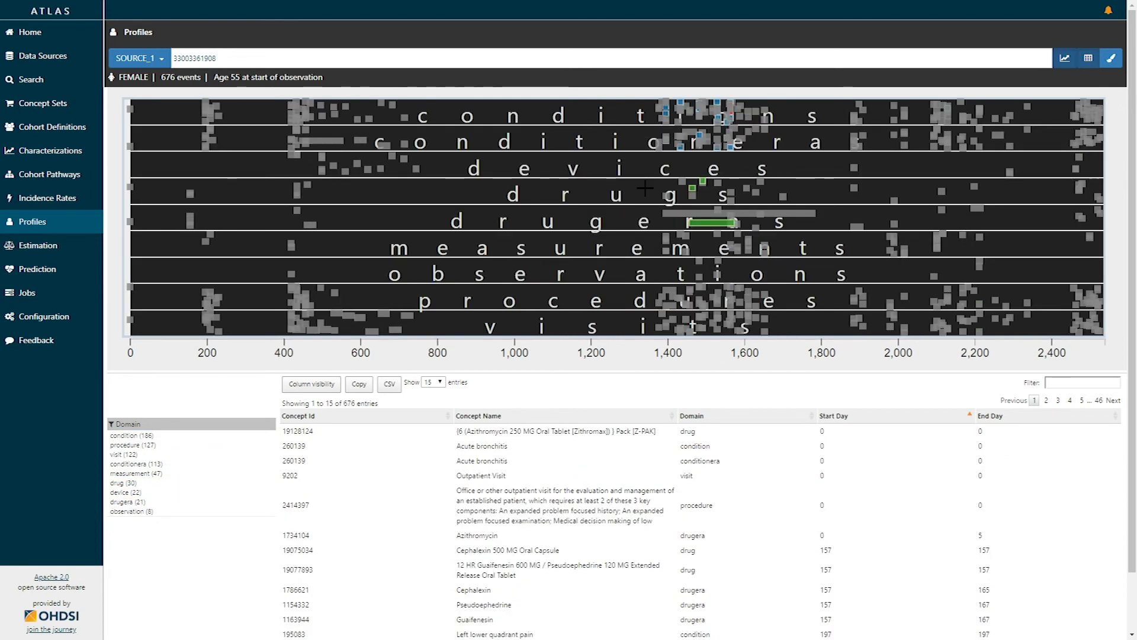